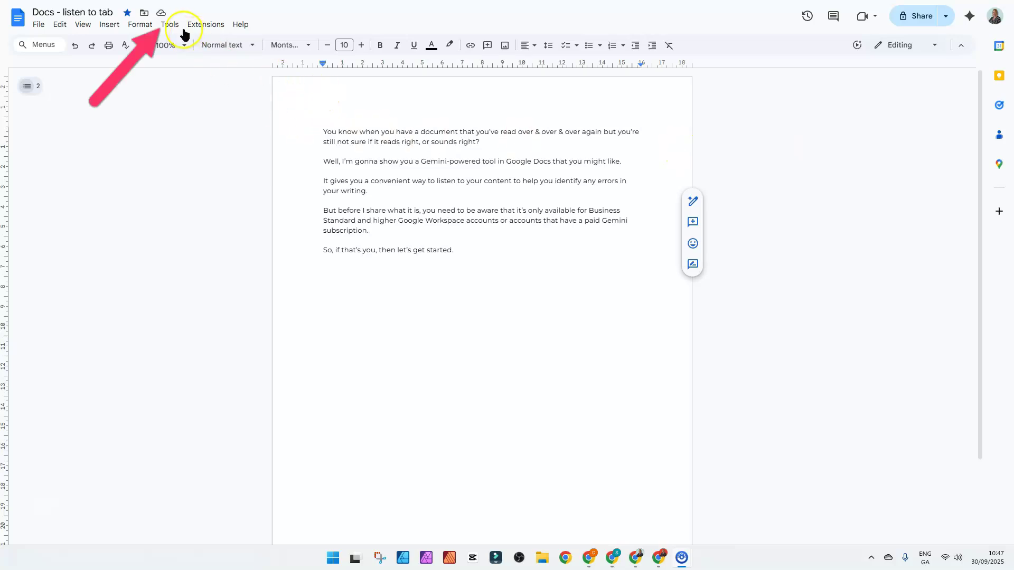
Step: Start Tools > Audio > Listen to this tab and pause playback at 0:18 of 0:26
click(169, 25)
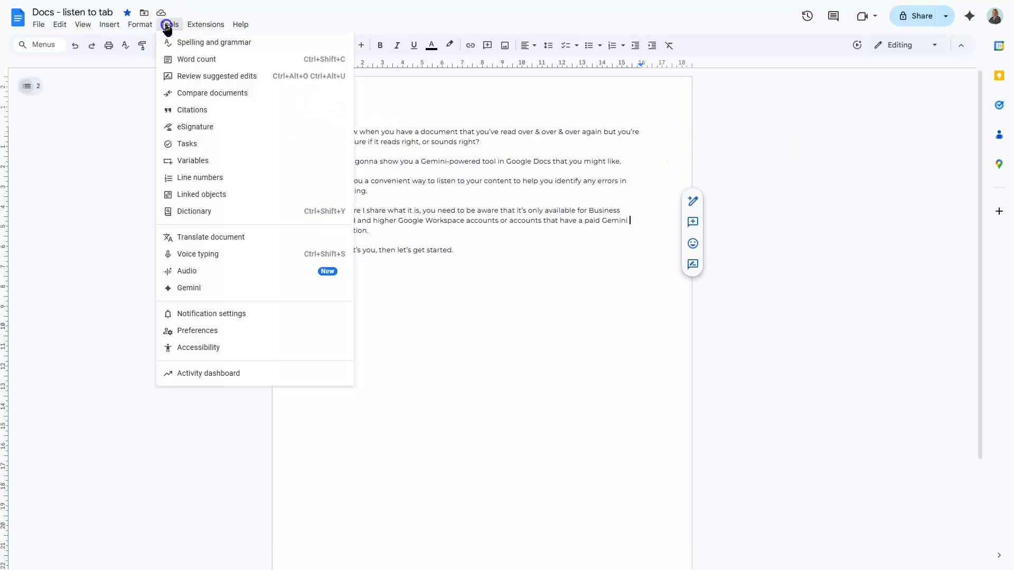
click(190, 271)
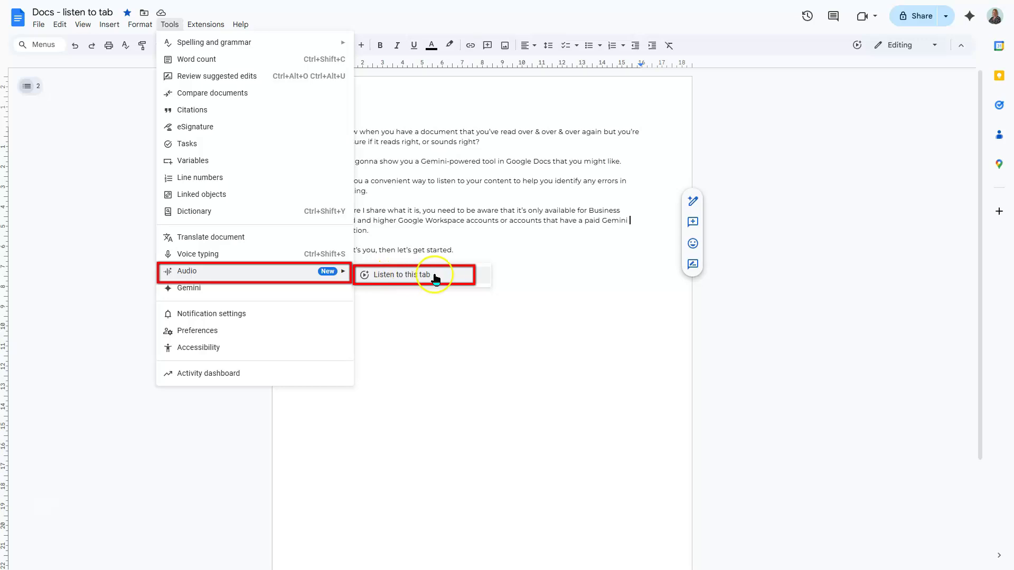
click(614, 282)
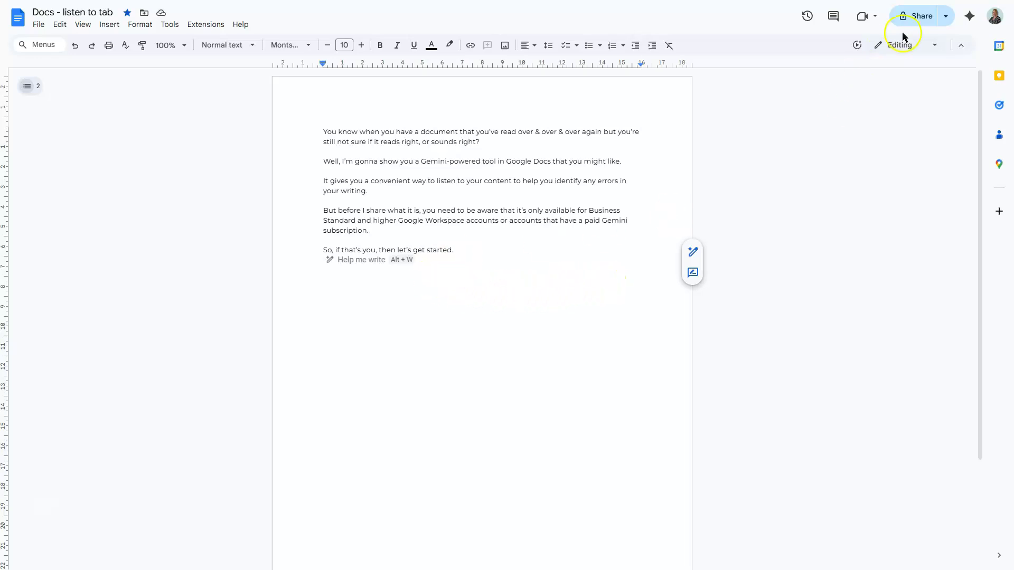
click(855, 46)
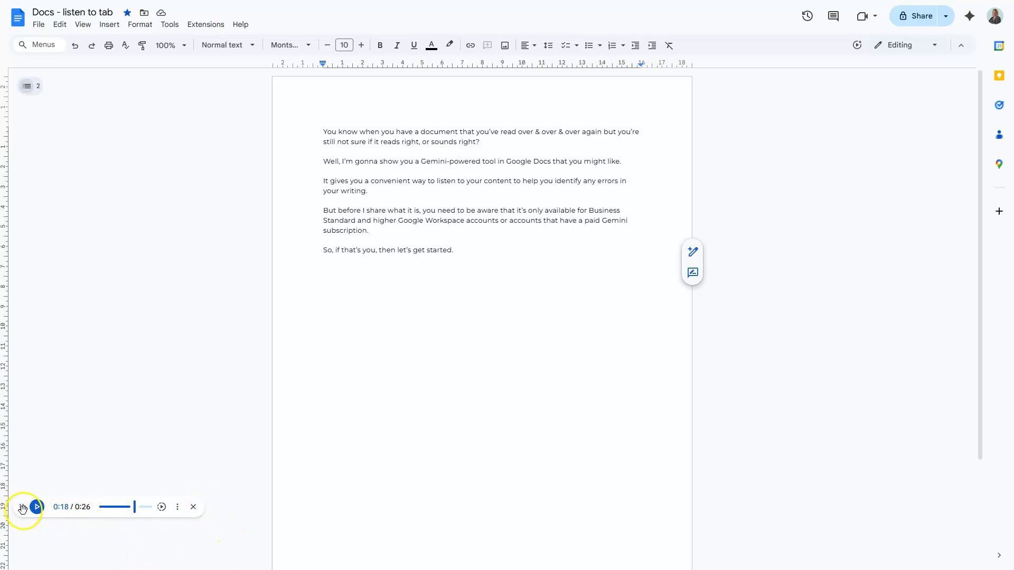
Step: Drag the audio player beside the page text and keep playback speed at normal
drag(22, 509, 73, 197)
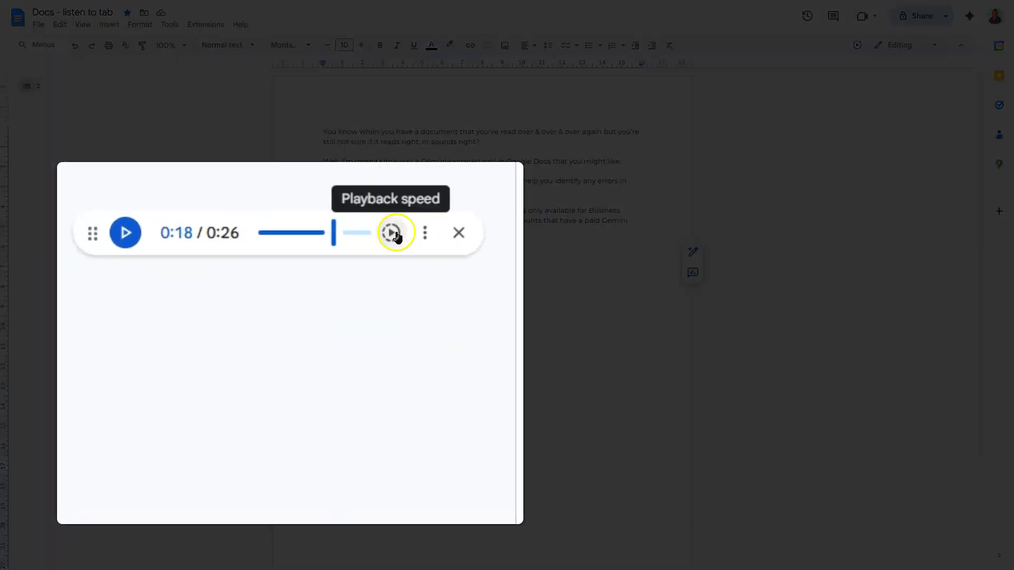
click(393, 237)
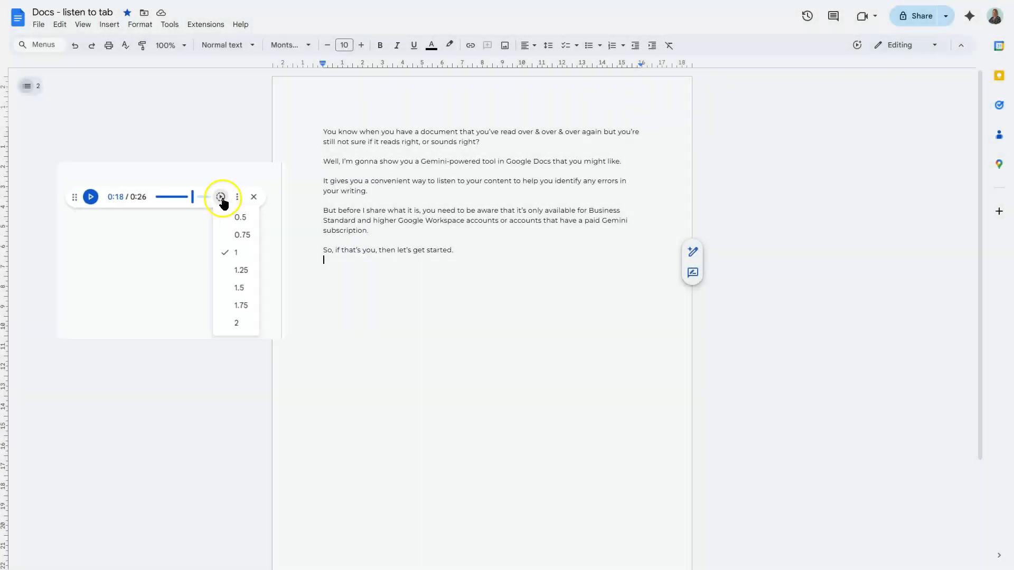
click(213, 196)
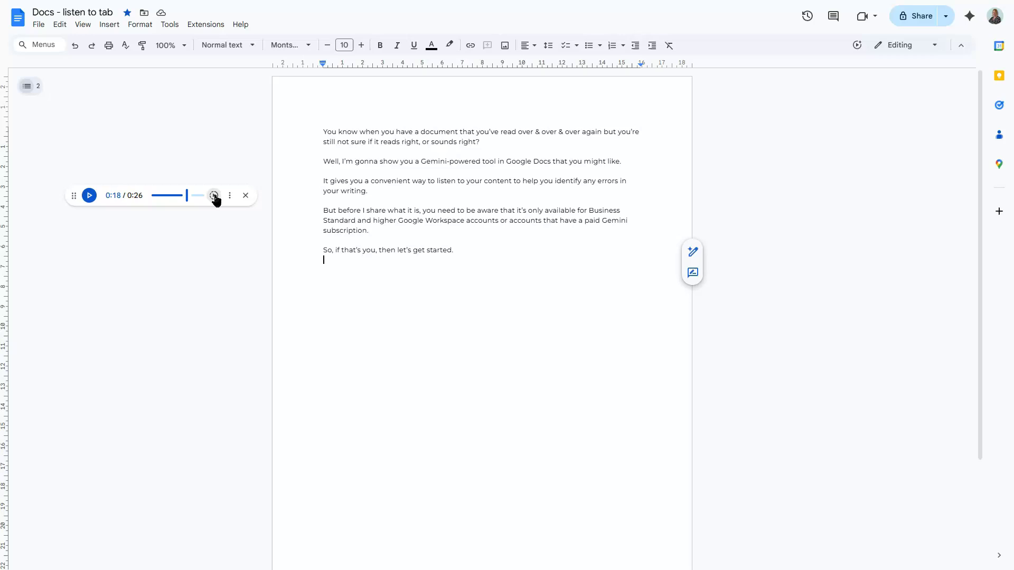
Step: Change the read-aloud voice to Educator so a new 0:28 recording starts playing
click(230, 197)
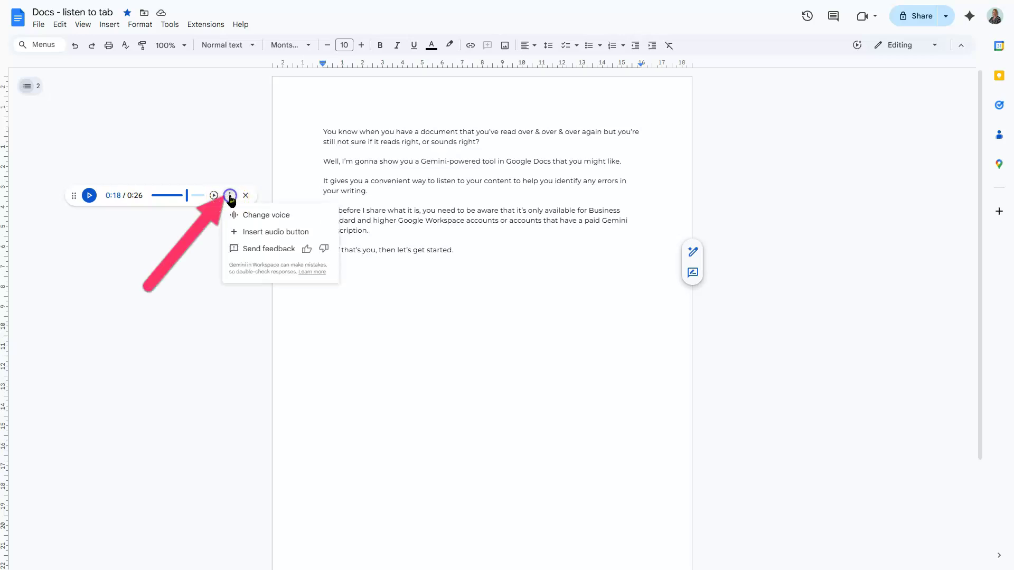
click(257, 219)
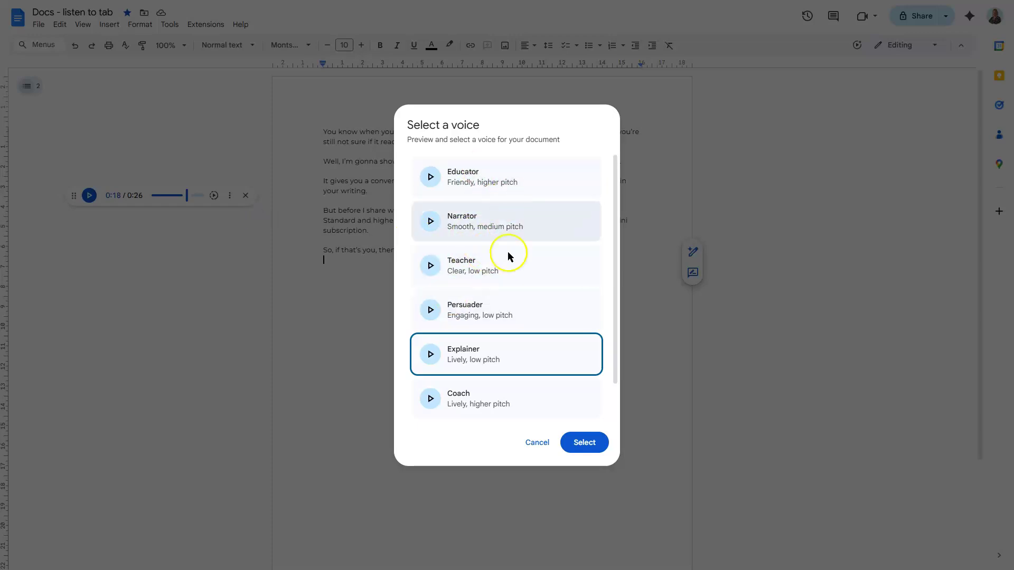
click(464, 180)
scroll(475, 308, down, 2)
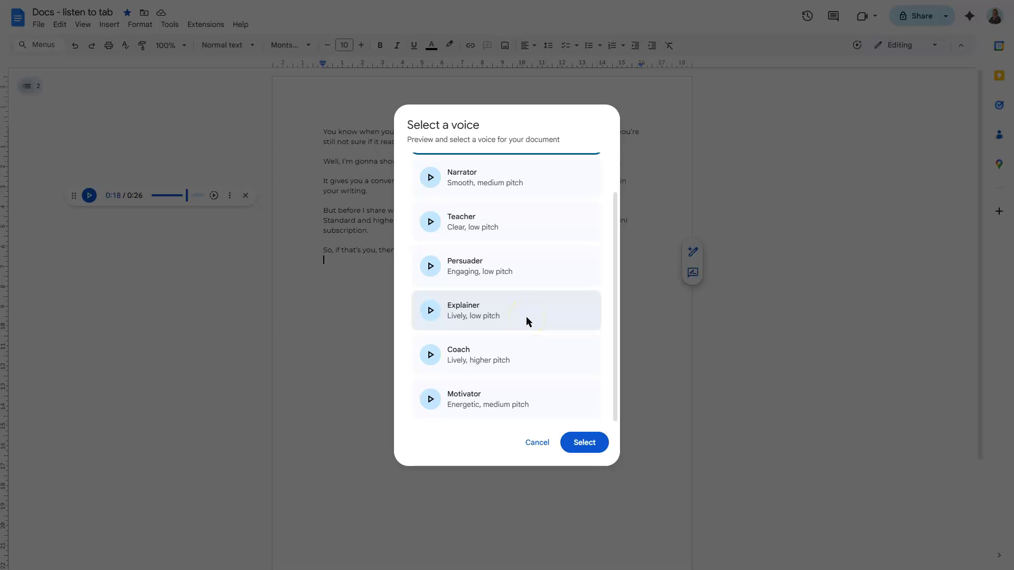
scroll(527, 317, up, 2)
click(461, 174)
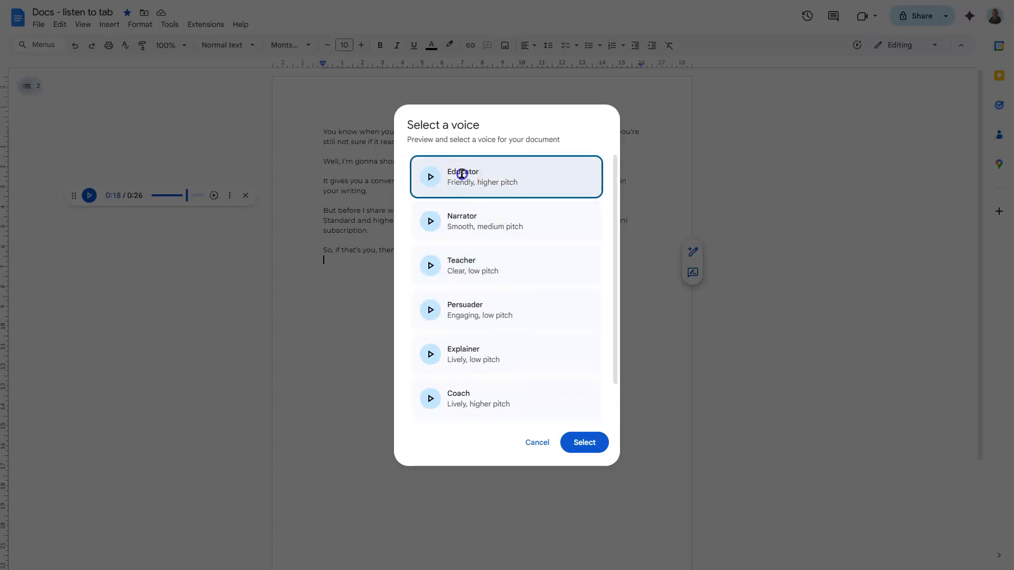
click(579, 443)
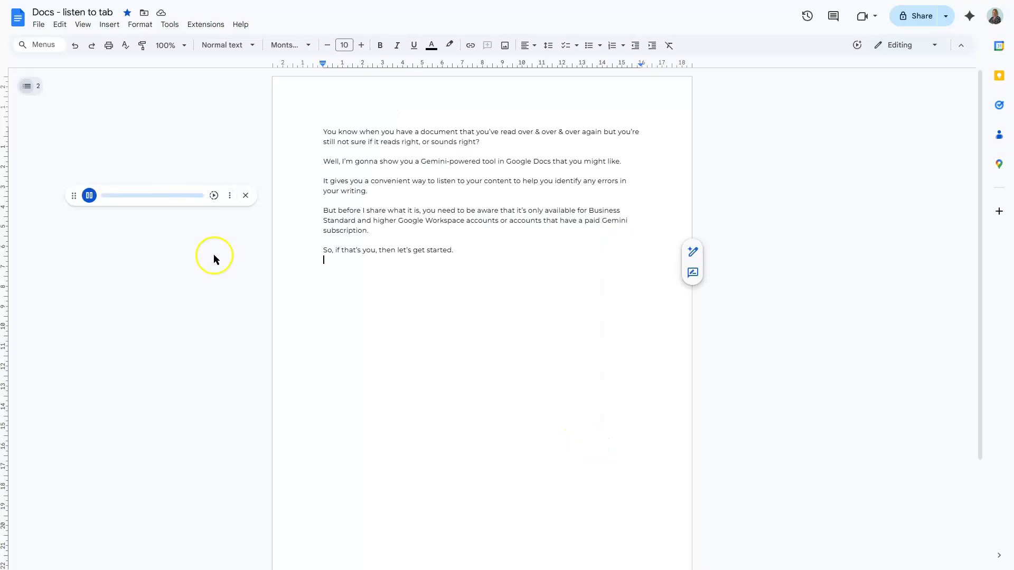
Step: Pause the read-aloud playback in the audio player
click(90, 196)
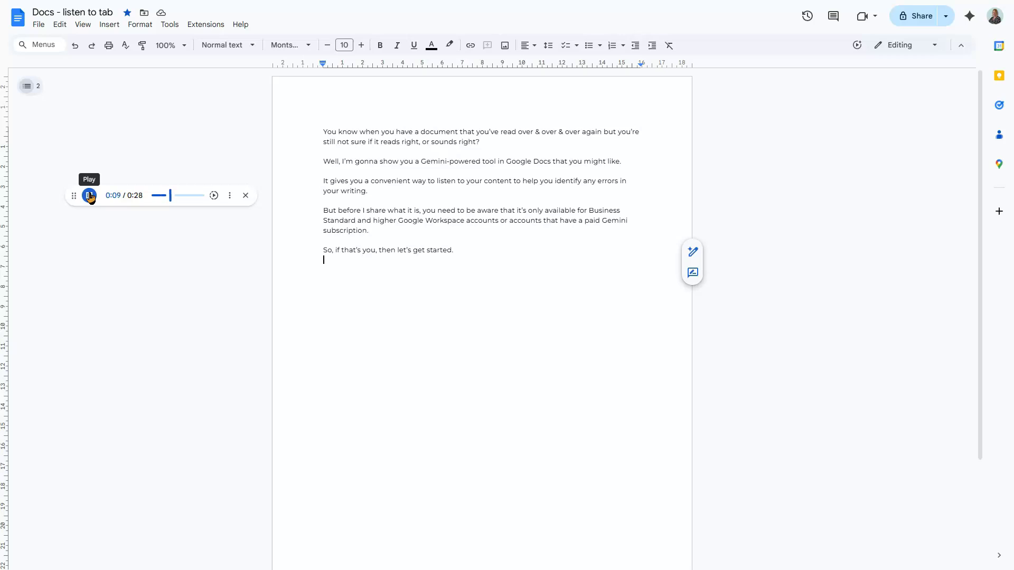
click(89, 195)
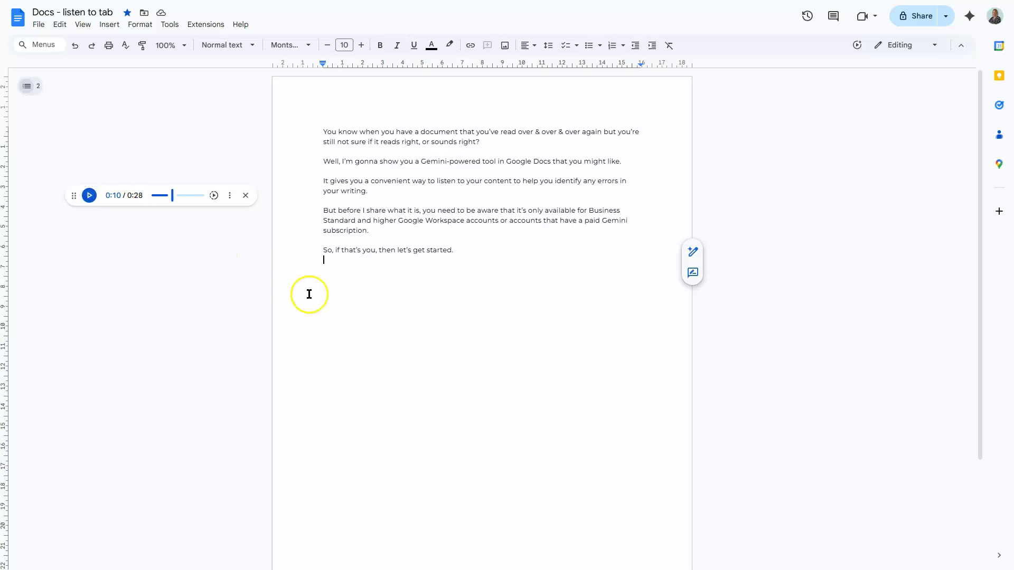
click(230, 195)
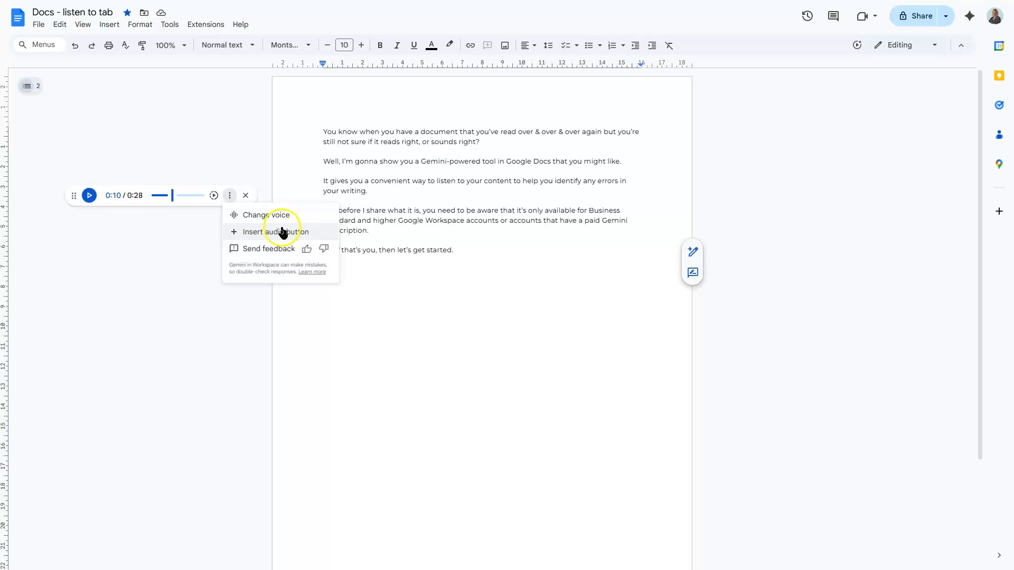
click(438, 274)
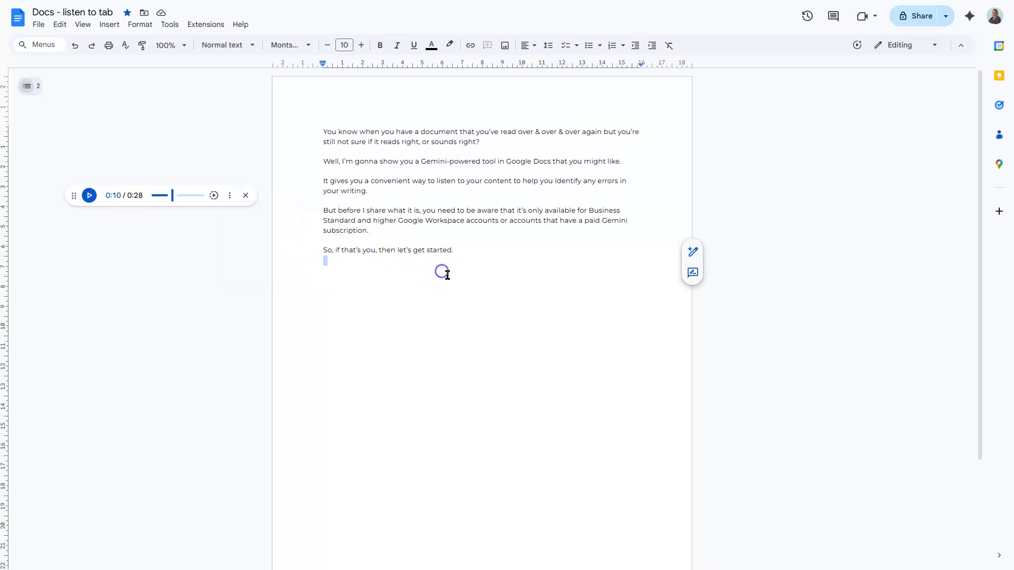
Step: Add a blank first line above the text and insert a Listen to this tab button there
key(Return)
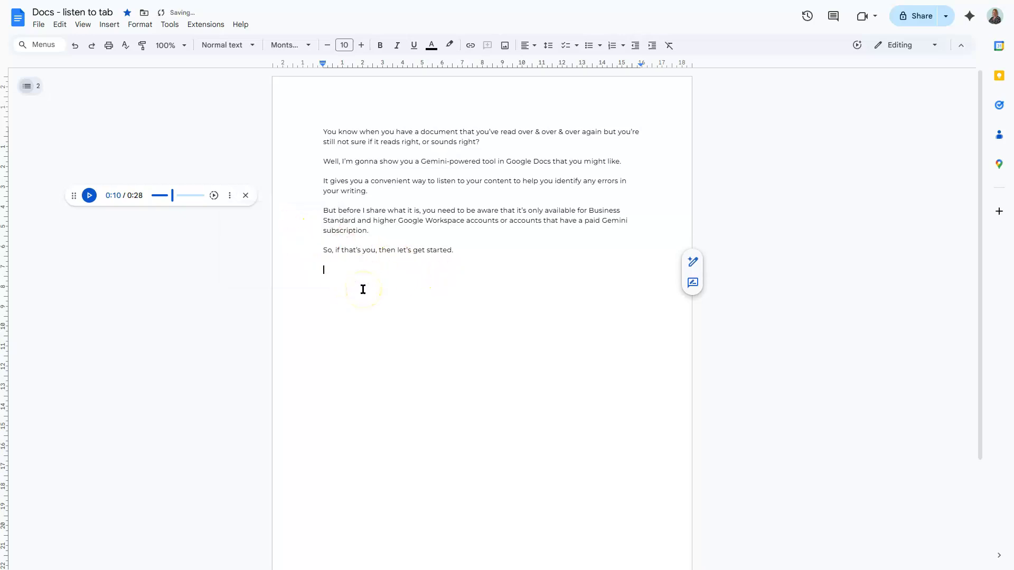
click(323, 132)
key(Return)
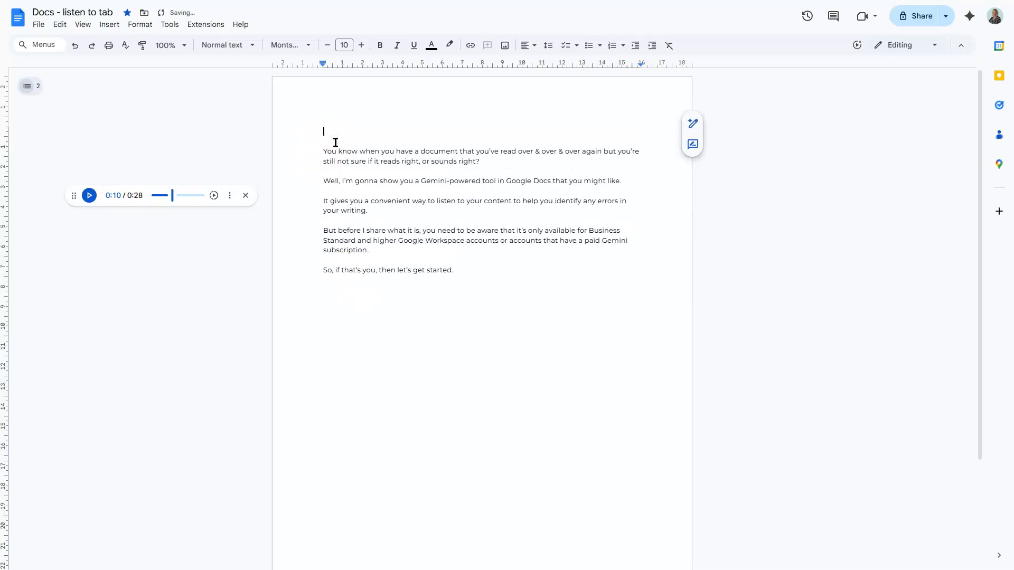
click(229, 196)
click(261, 234)
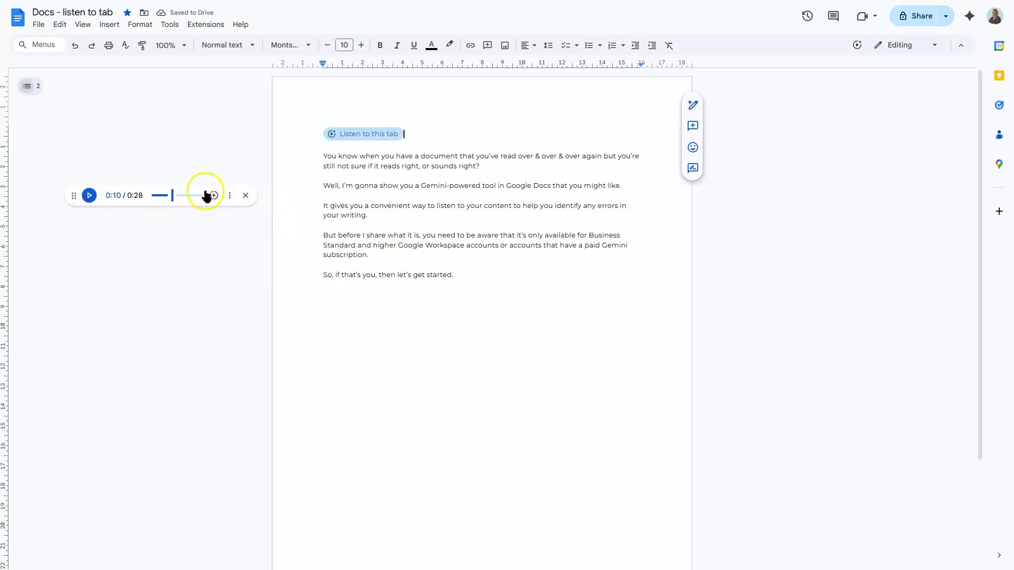
Step: Close the audio player, browse Insert > Audio buttons, then bring up the button's card
click(245, 196)
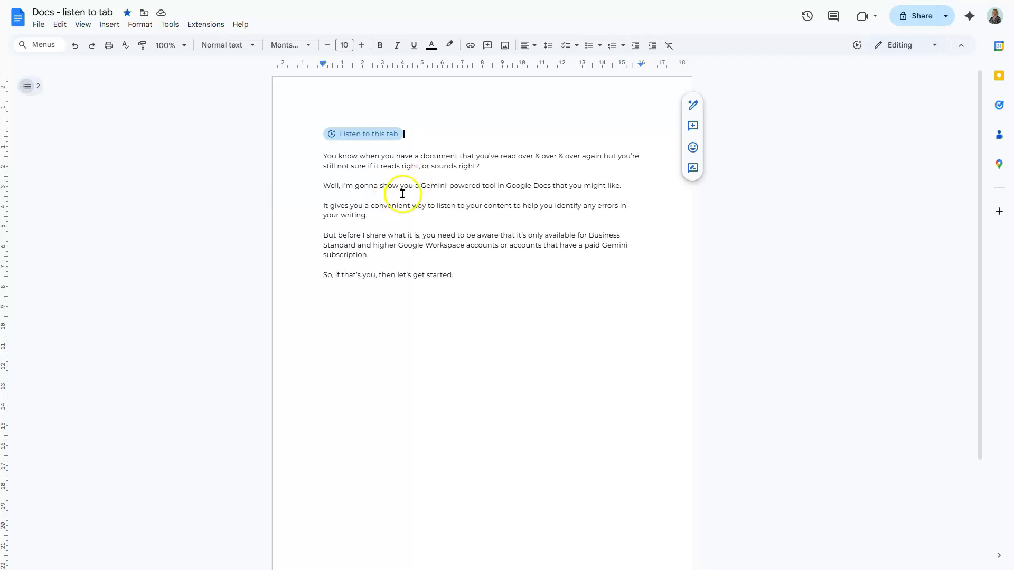
drag(390, 111, 333, 133)
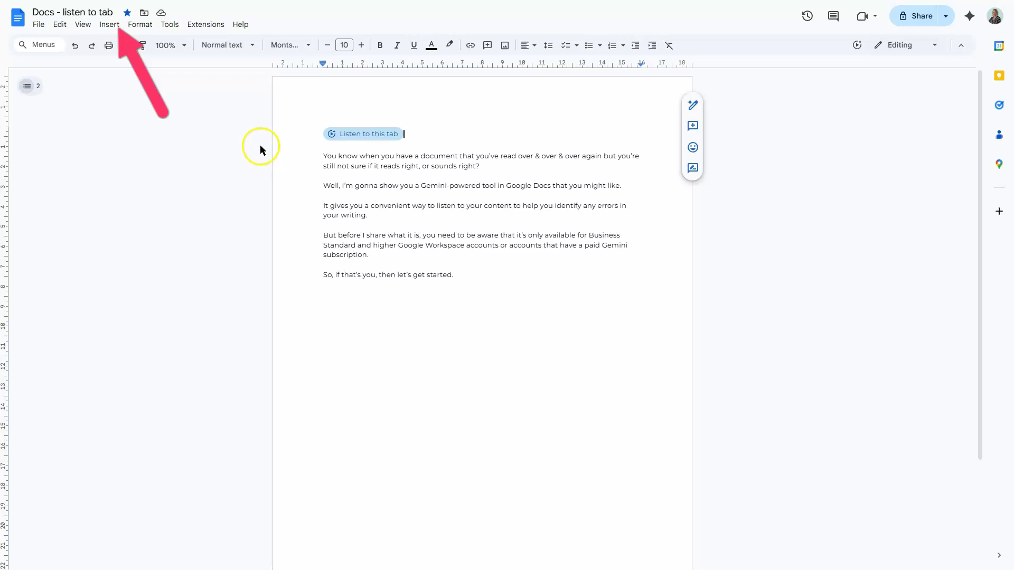
click(110, 25)
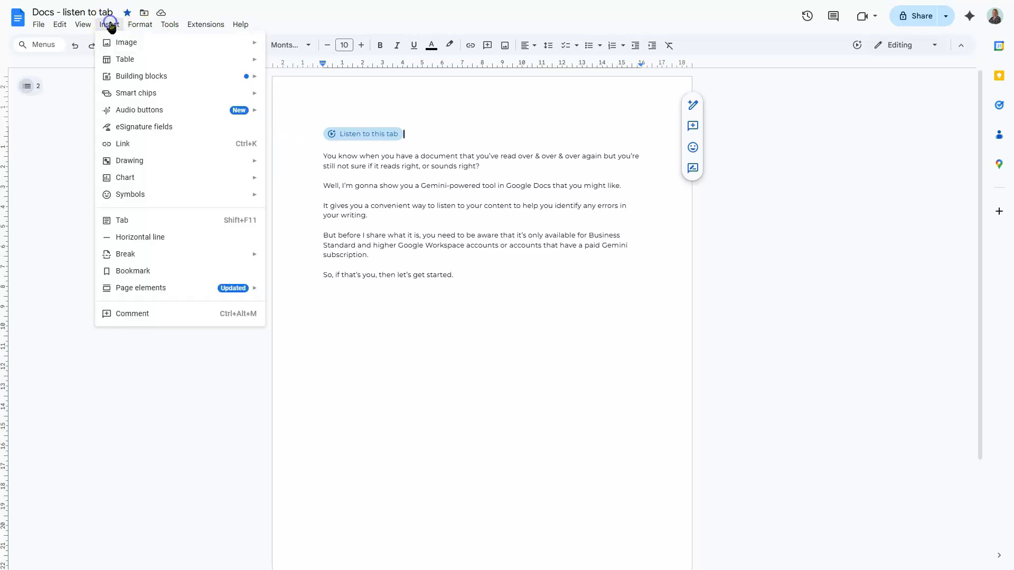
click(127, 110)
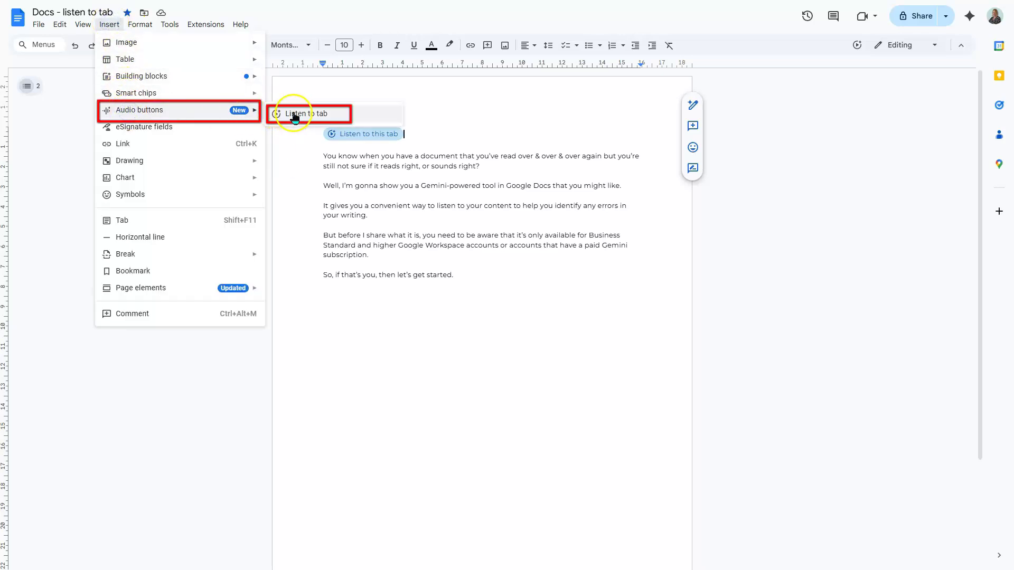
click(420, 166)
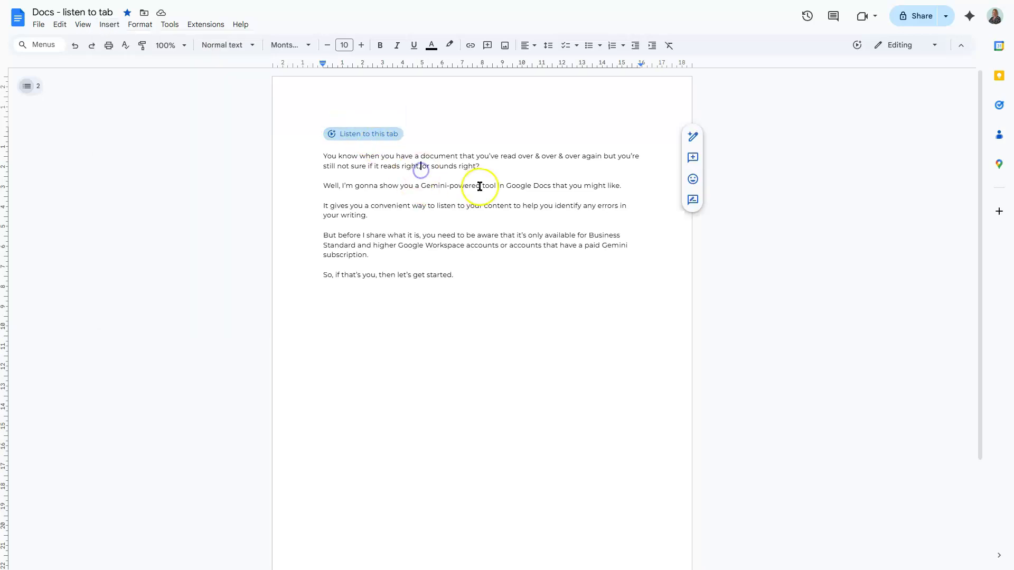
click(425, 187)
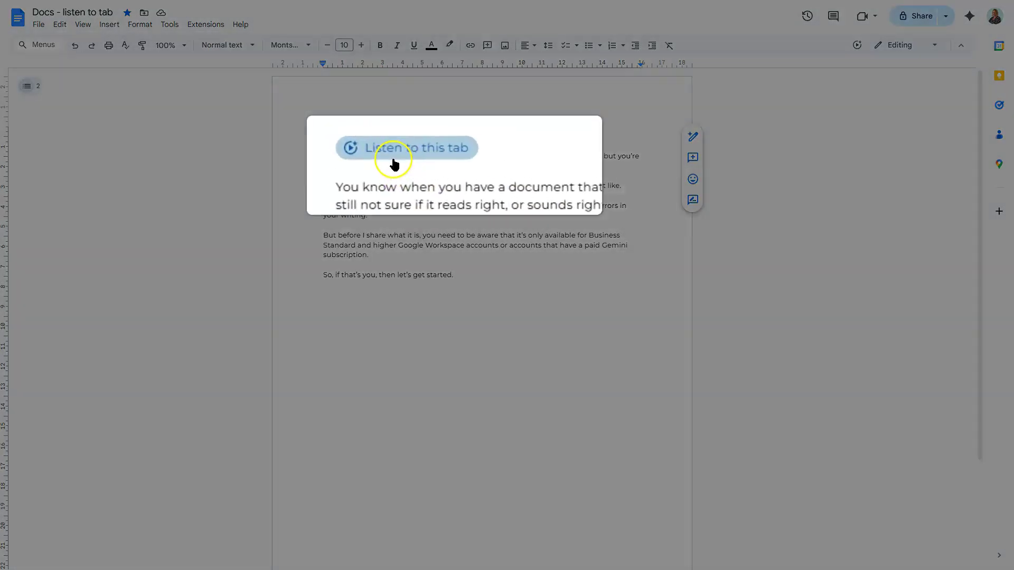
mouse_move(362, 133)
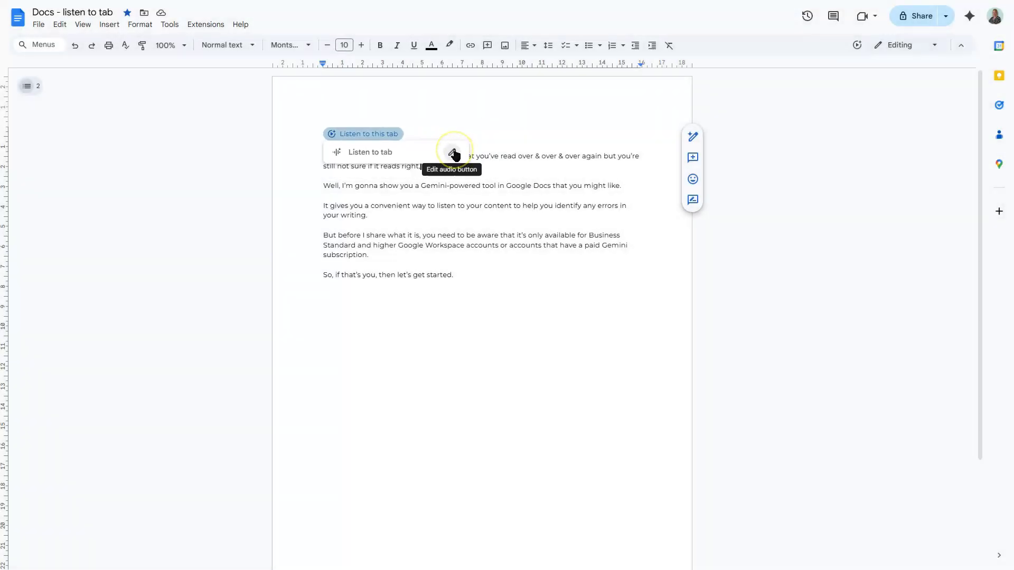
Step: Rename the audio button to 'Click here to listen'
click(452, 153)
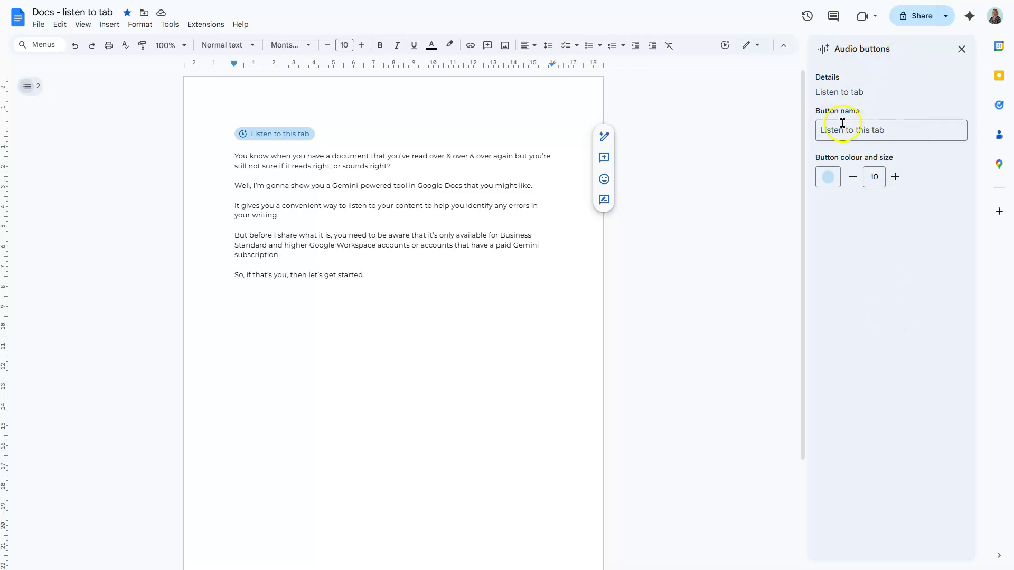
drag(897, 131, 816, 135)
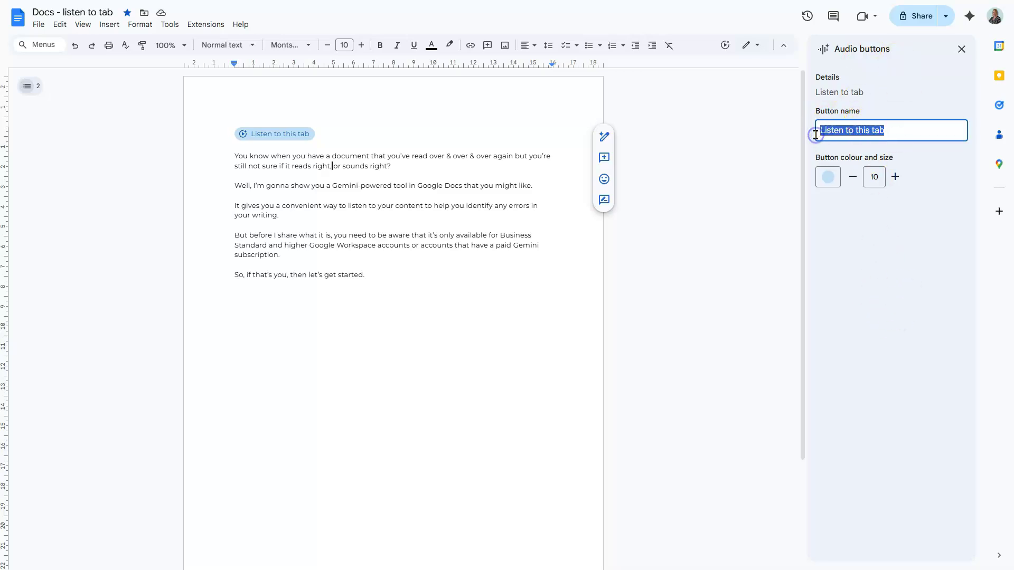
text(Click here to listen)
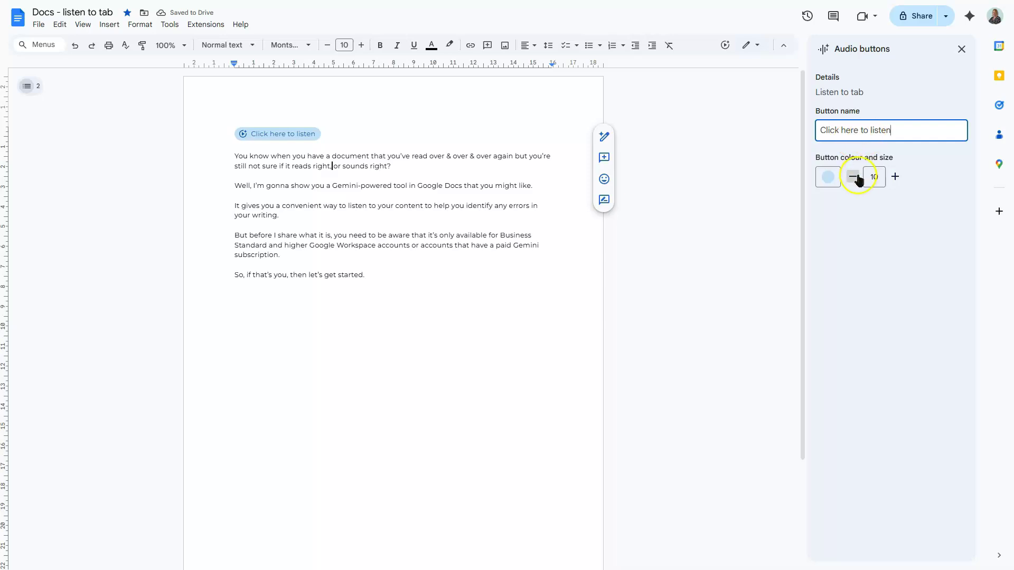
Step: Give the button a custom red #b10202 background with white #ffffff text
click(833, 176)
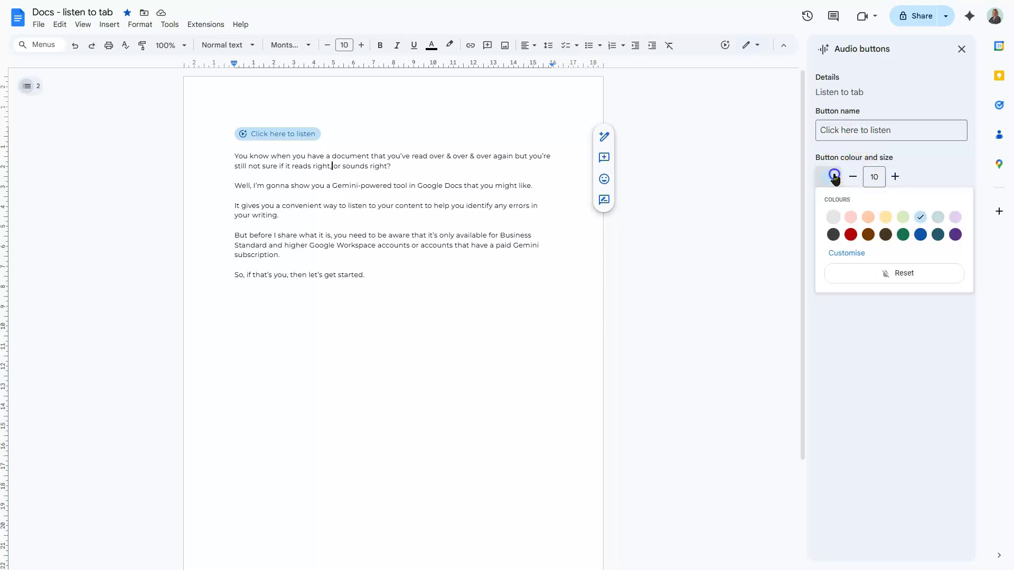
click(848, 253)
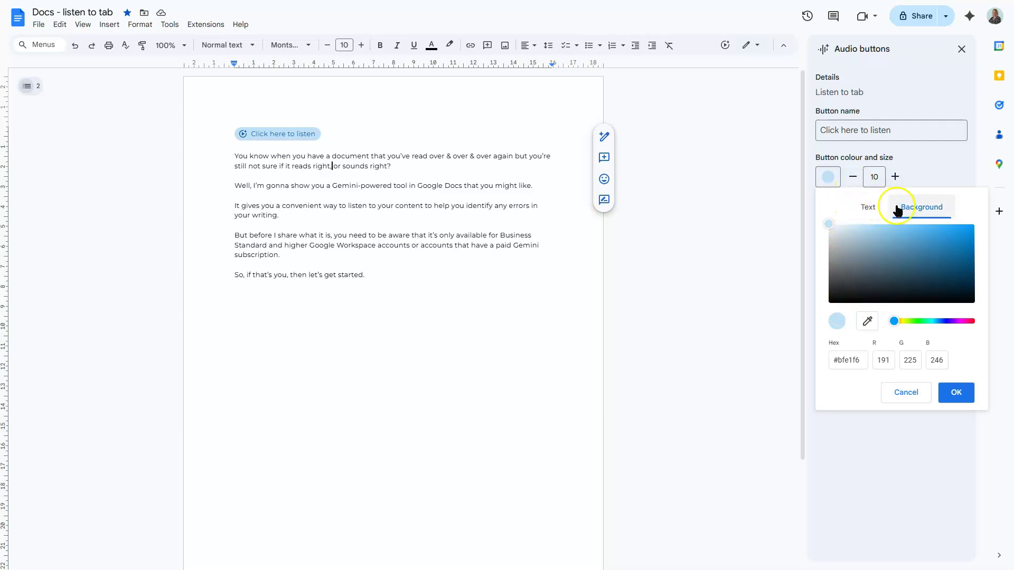
click(869, 210)
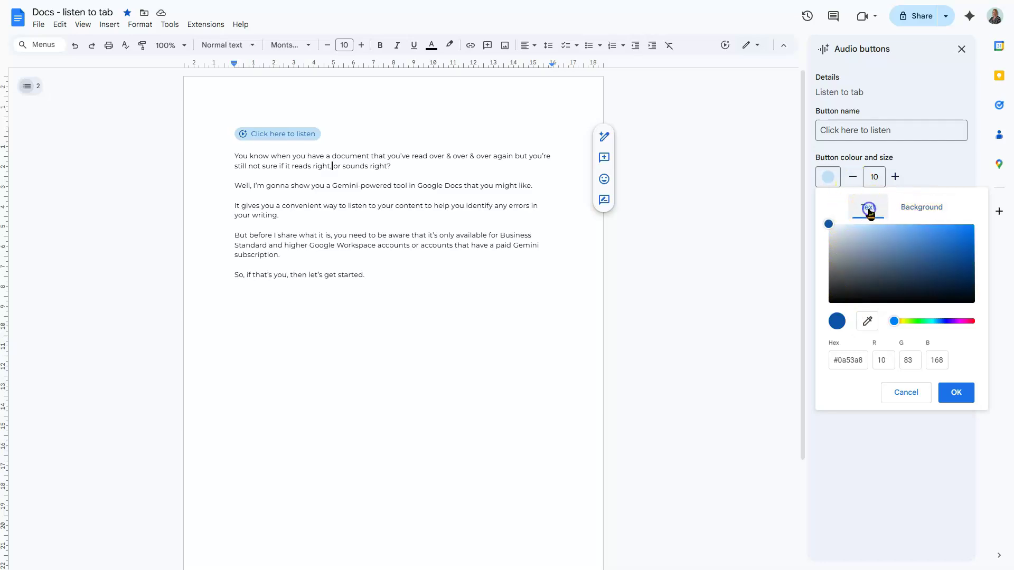
click(907, 210)
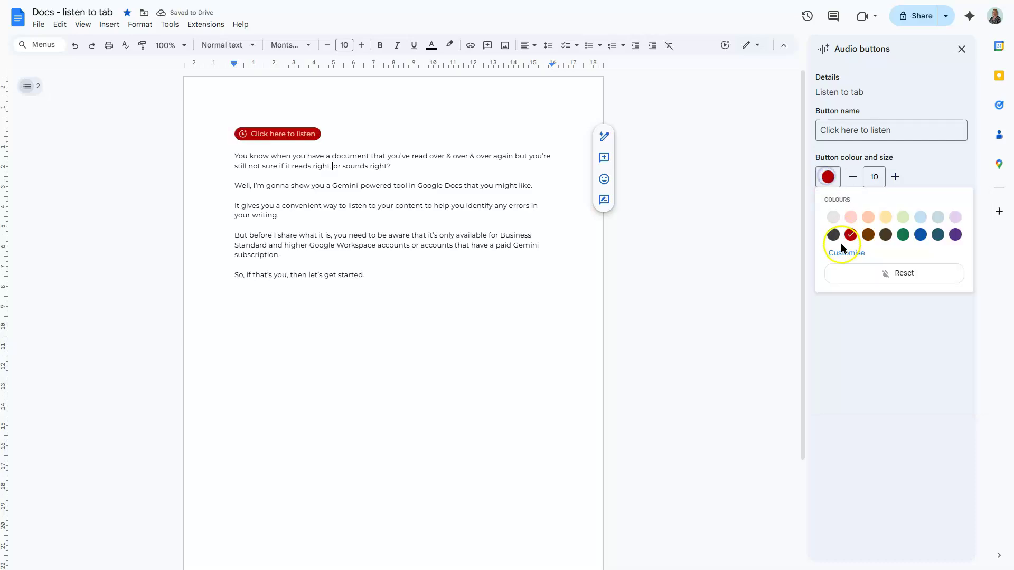
click(841, 252)
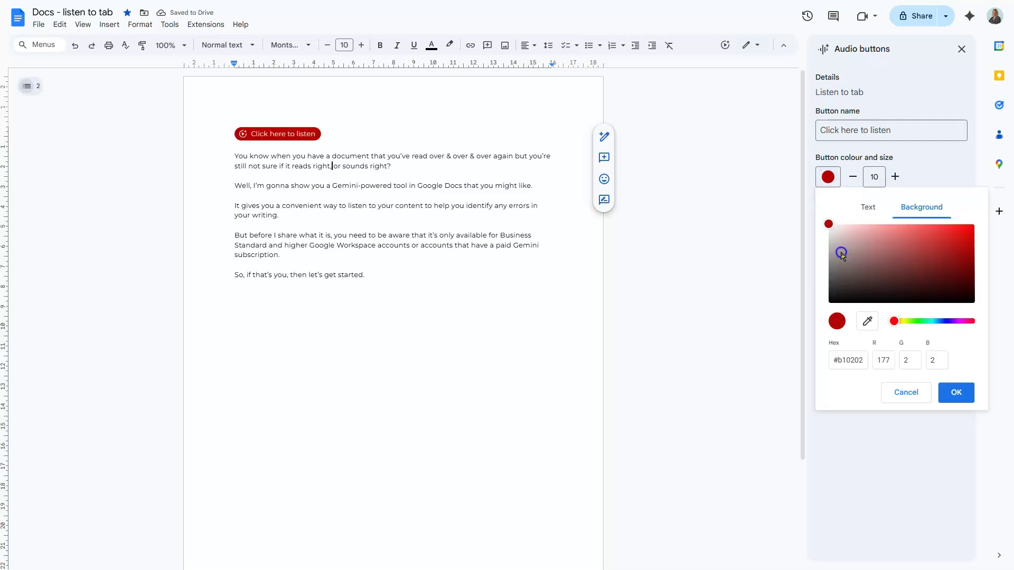
click(861, 208)
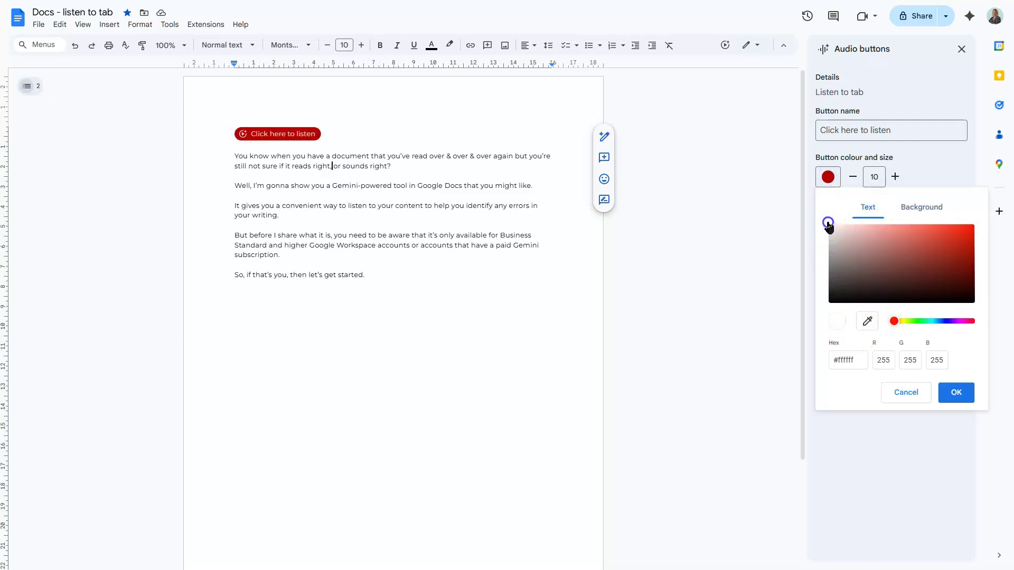
click(956, 392)
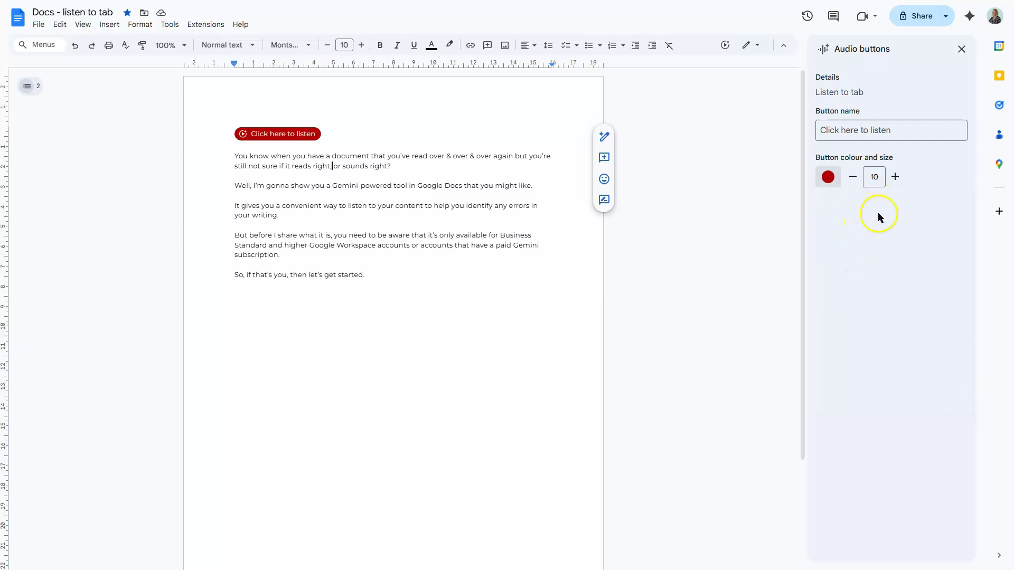
Step: Increase the Click here to listen button size from 10 to 21
click(895, 177)
click(894, 177)
click(896, 178)
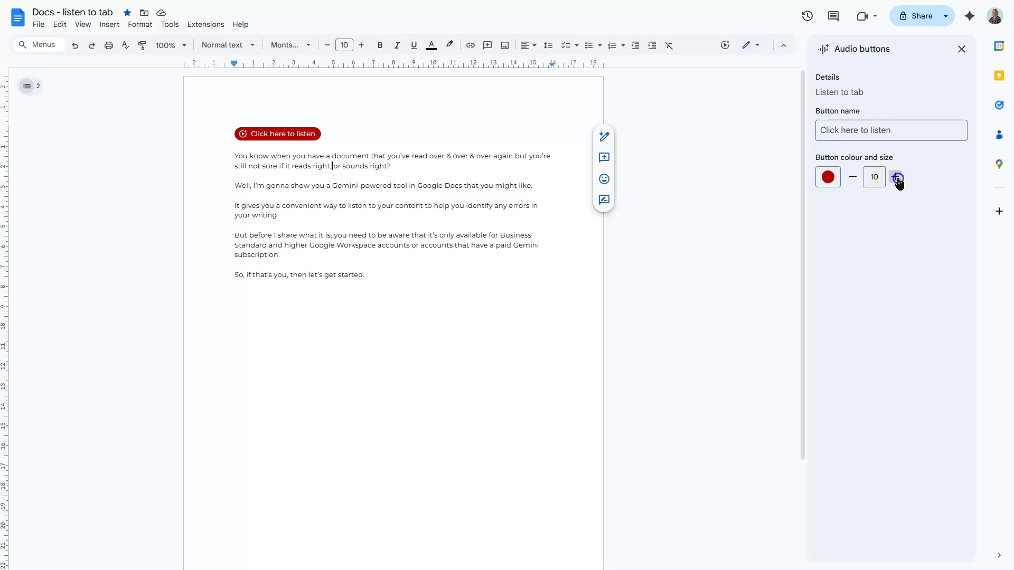
click(896, 177)
click(895, 177)
click(896, 177)
click(896, 177)
click(896, 178)
click(896, 178)
click(896, 178)
click(896, 178)
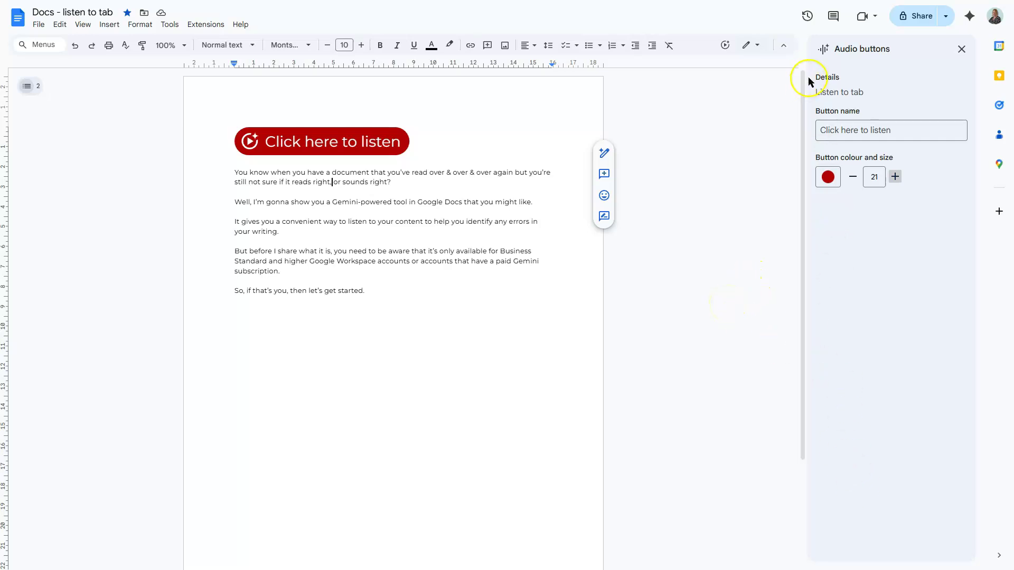
click(965, 52)
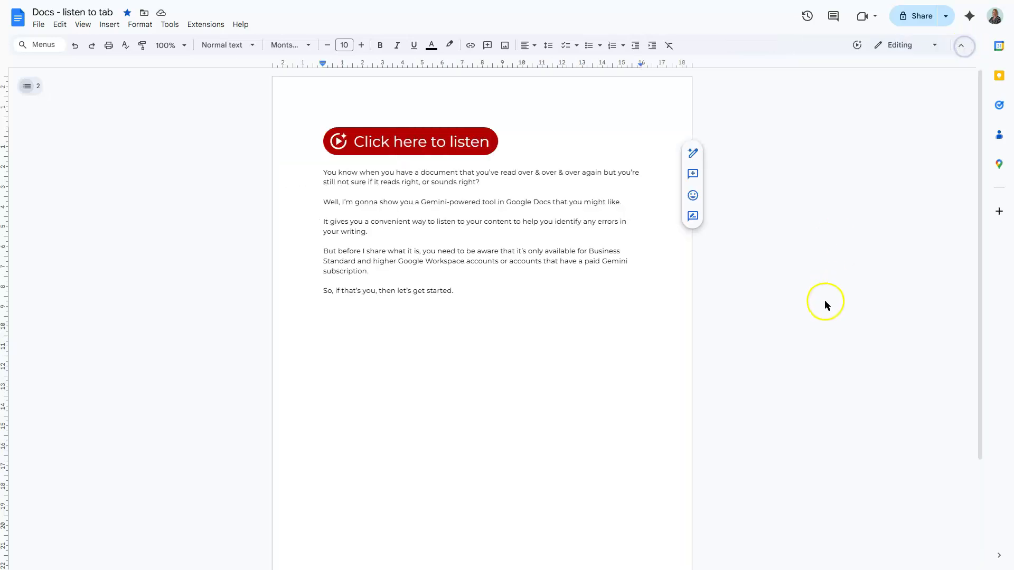